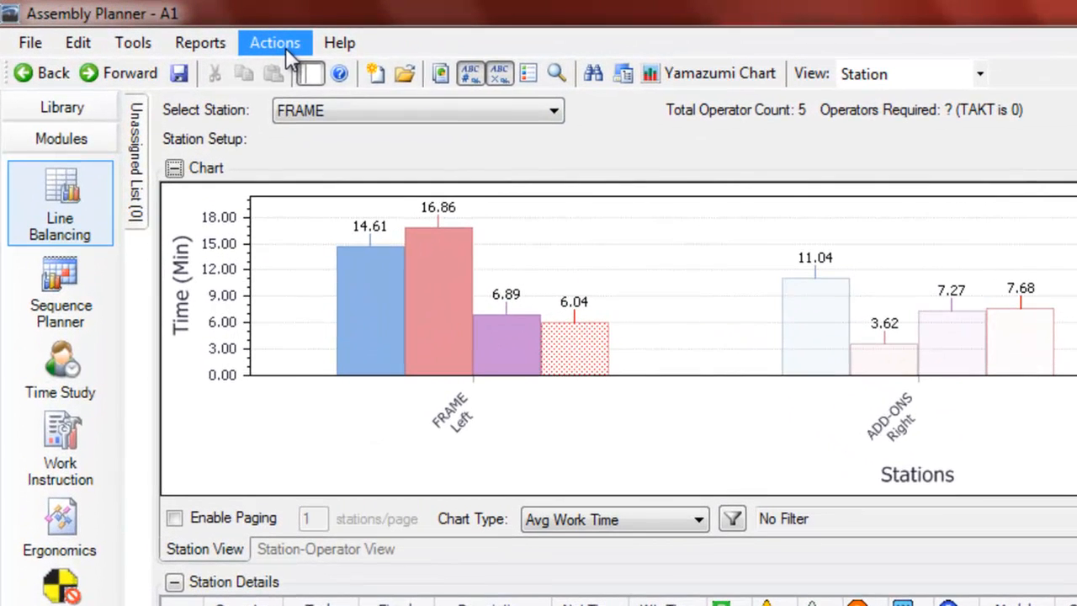
# Open the Default Balance settings for the line
pyautogui.click(285, 47)
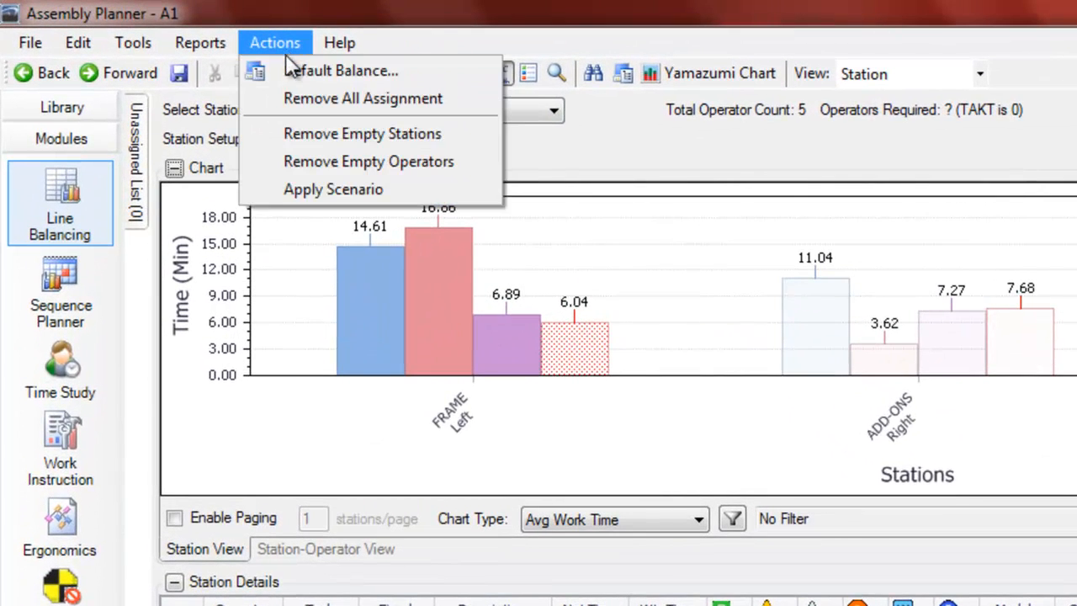
pyautogui.click(327, 71)
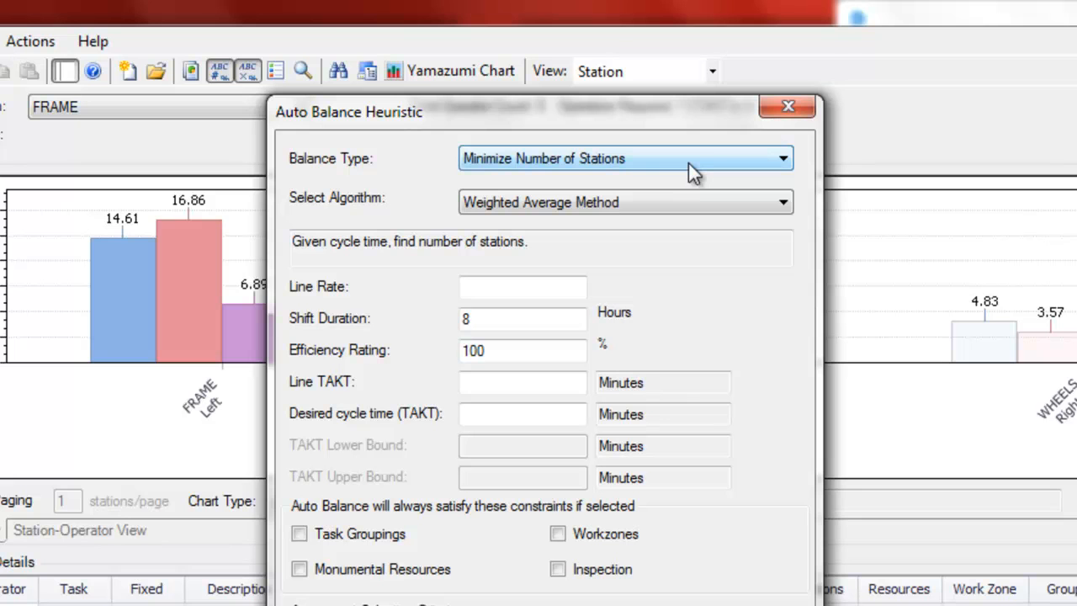
# Try the Minimize Cycle Time and Minimize Number of Operators balance types, returning to Minimize Number of Stations
pyautogui.click(688, 161)
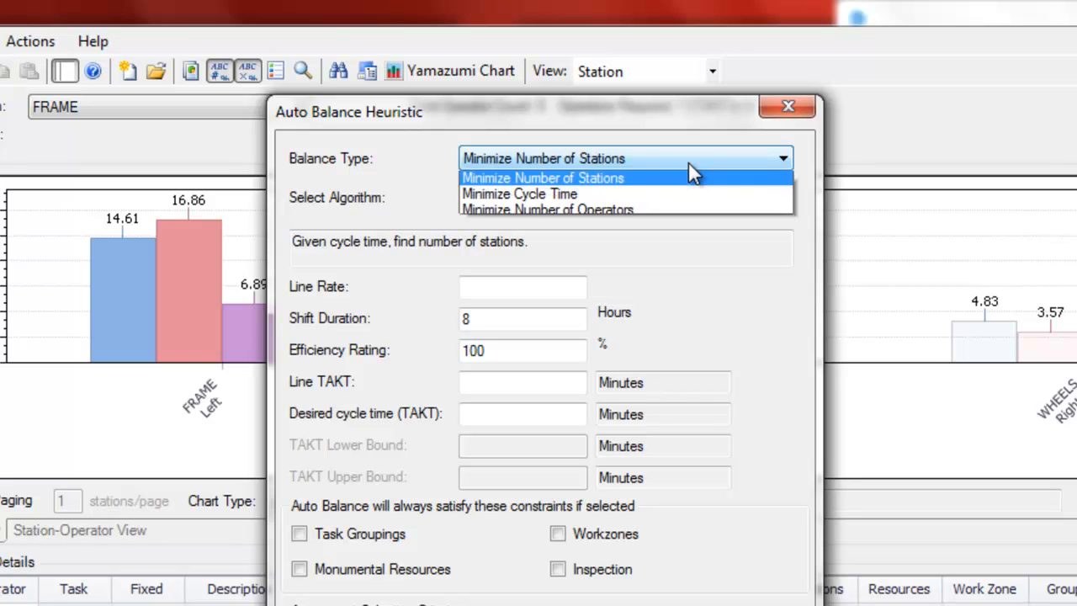
pyautogui.click(669, 200)
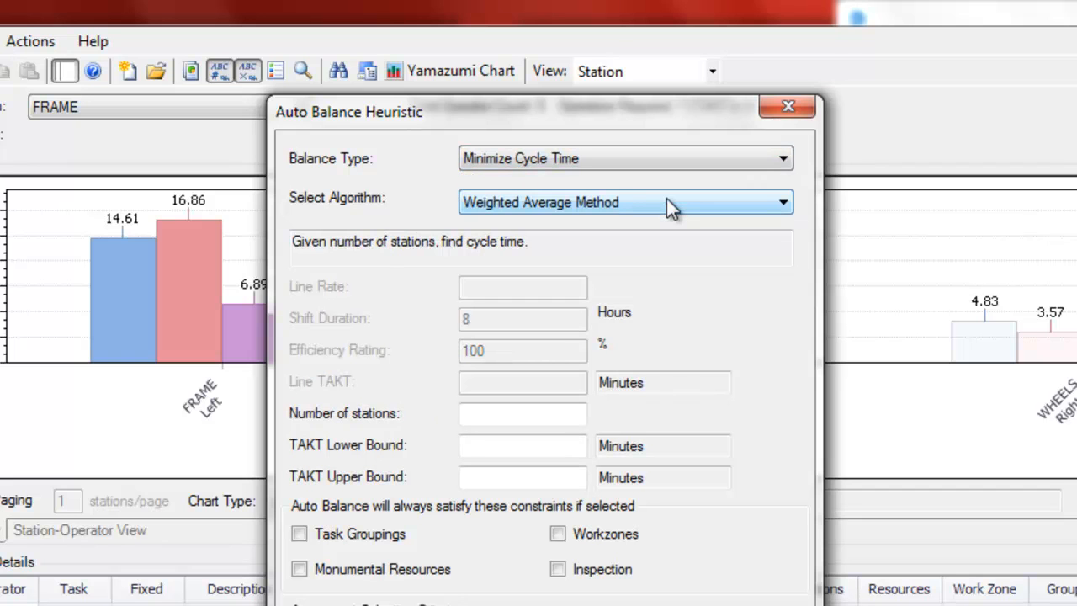
pyautogui.click(655, 160)
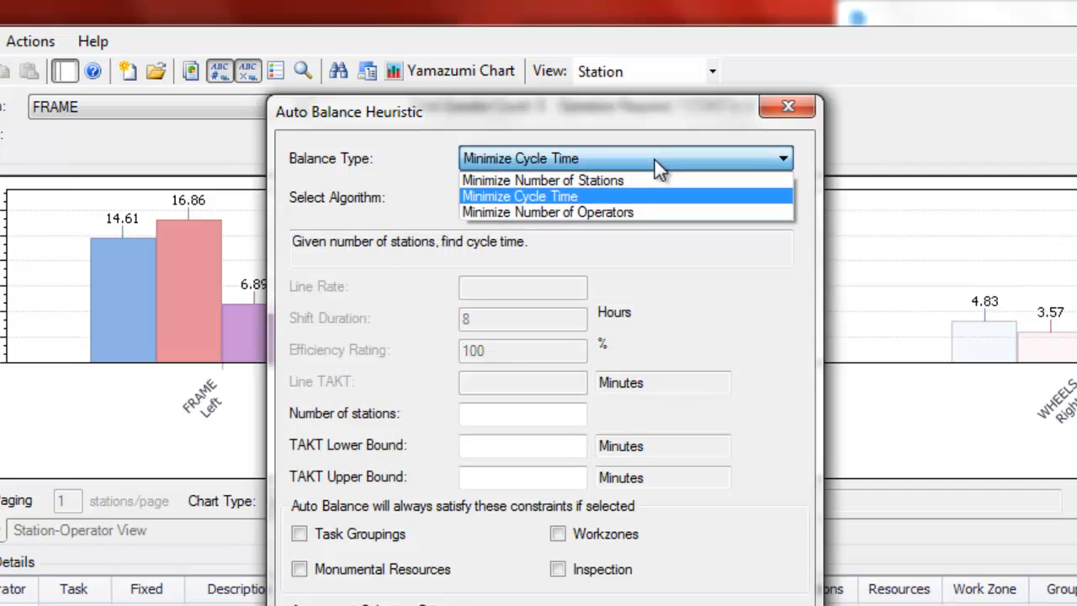
pyautogui.click(654, 213)
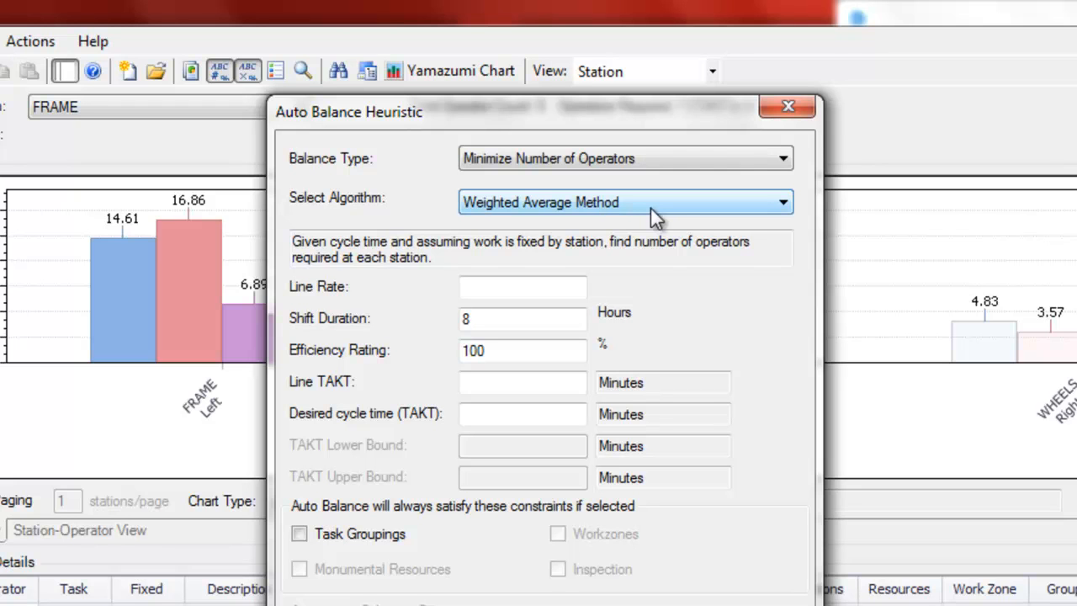
pyautogui.click(685, 157)
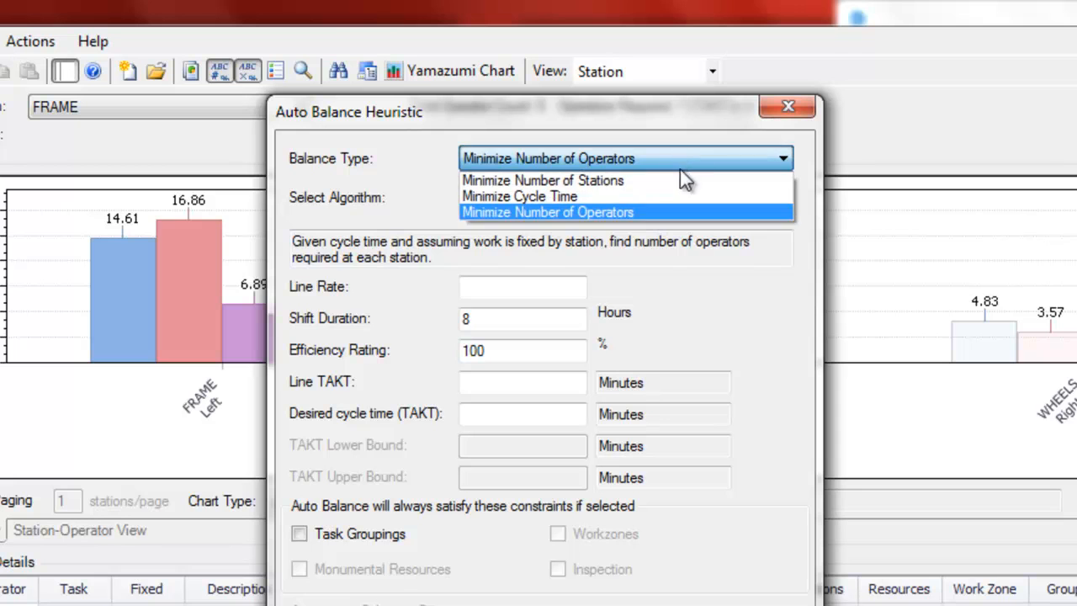
pyautogui.click(668, 178)
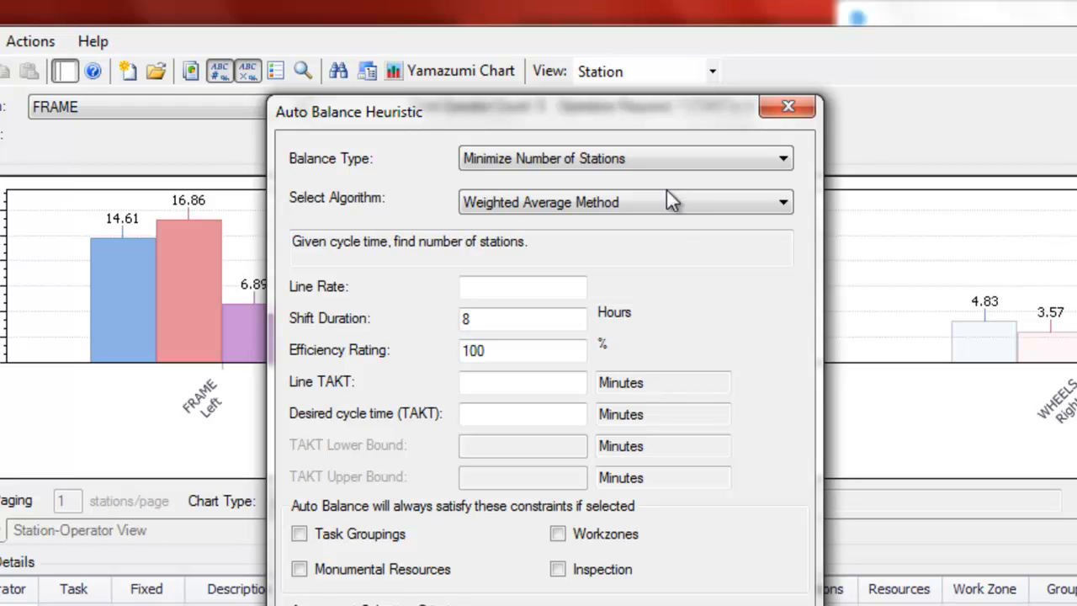
# Try the Peak Model Method algorithm and switch back to the Weighted Average Method
pyautogui.click(664, 204)
pyautogui.click(665, 240)
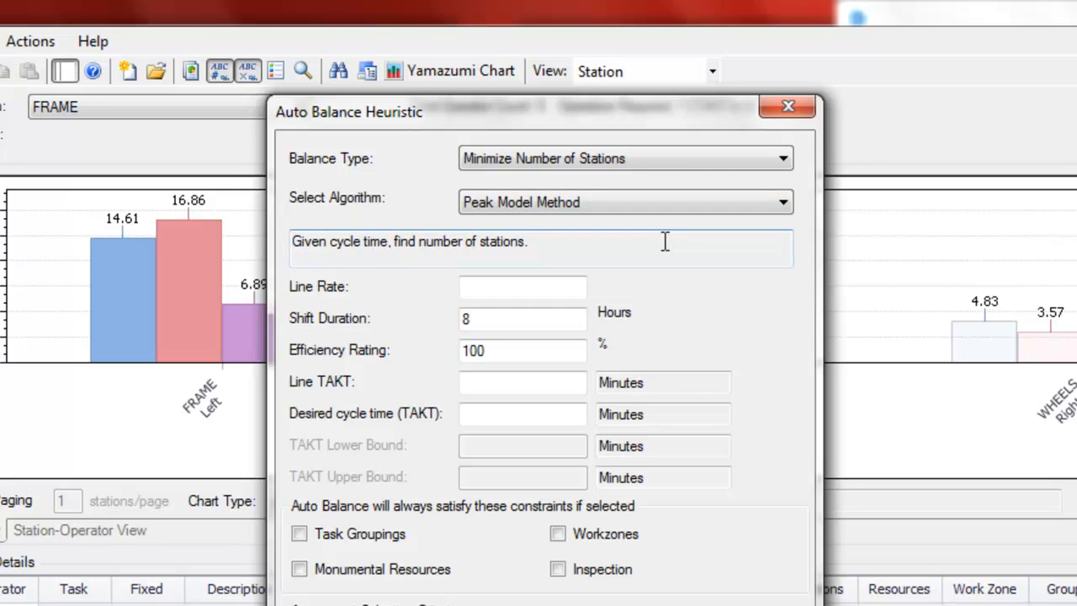
pyautogui.click(665, 206)
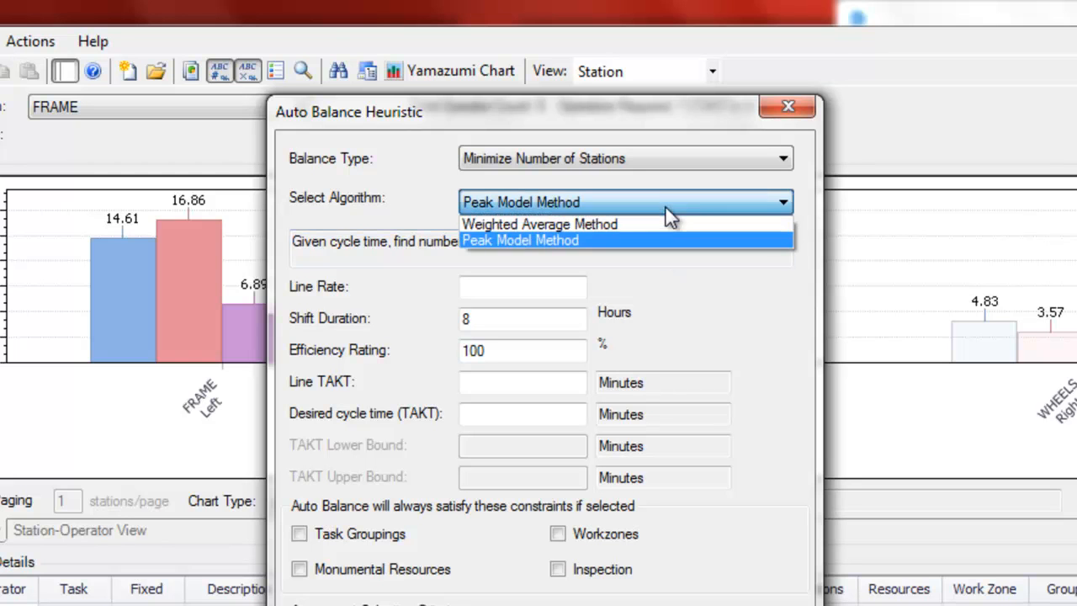
pyautogui.click(655, 225)
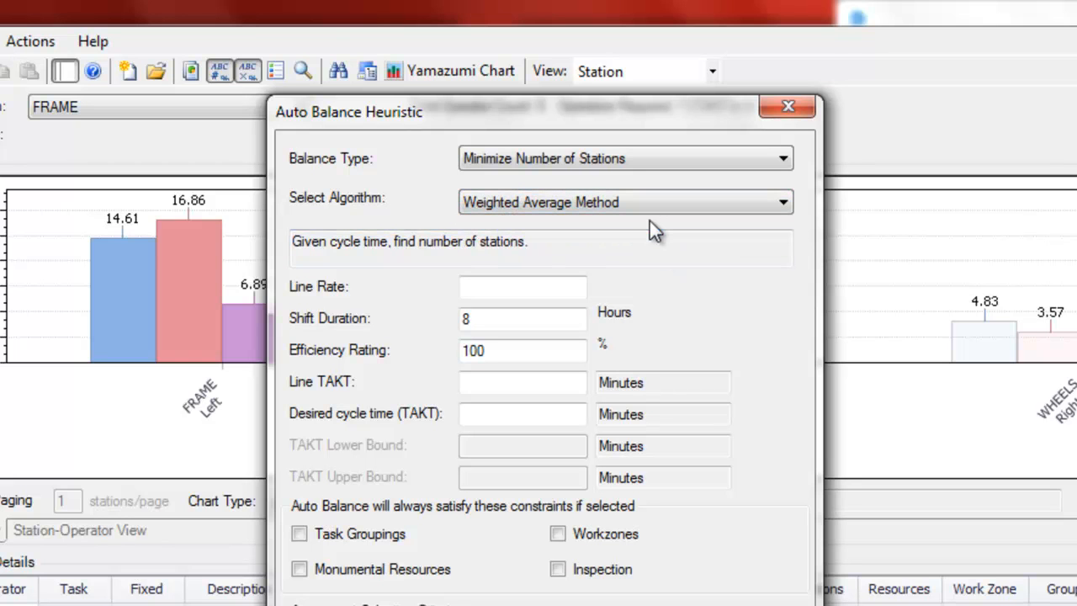
# Enter a desired cycle time (TAKT) of 12 minutes
pyautogui.click(533, 413)
pyautogui.write('12')
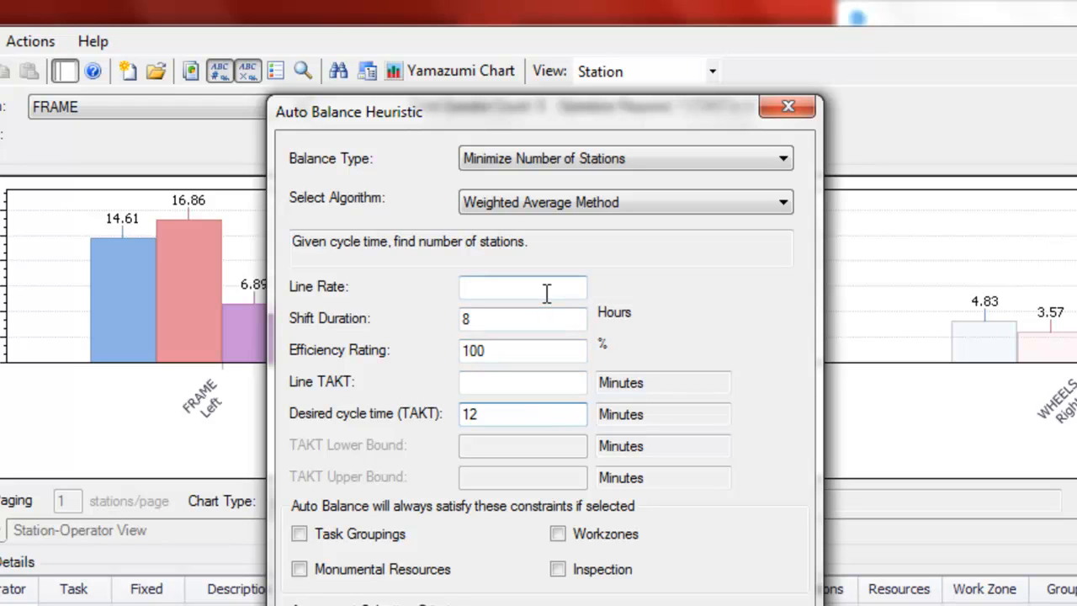
# Auto balance the line using a line rate of 100, a 7.5-hour shift and 85% efficiency, clearing the unlocked task assignments
pyautogui.click(547, 289)
pyautogui.write('100')
pyautogui.doubleClick(548, 320)
pyautogui.write('7.5')
pyautogui.press('Tab')
pyautogui.write('85')
pyautogui.click(537, 412)
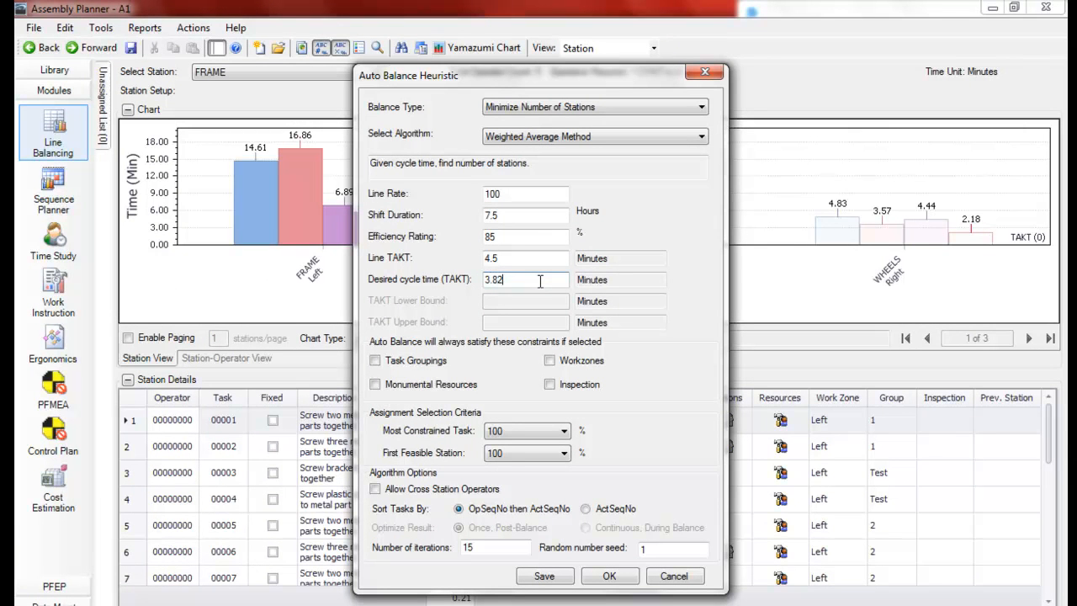
pyautogui.click(609, 577)
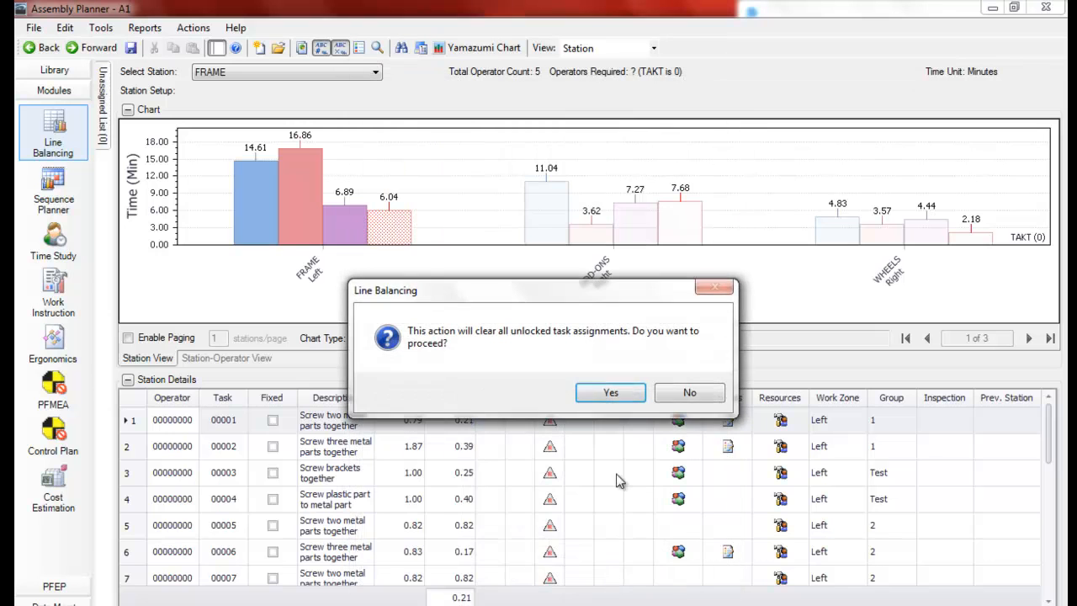
pyautogui.click(610, 394)
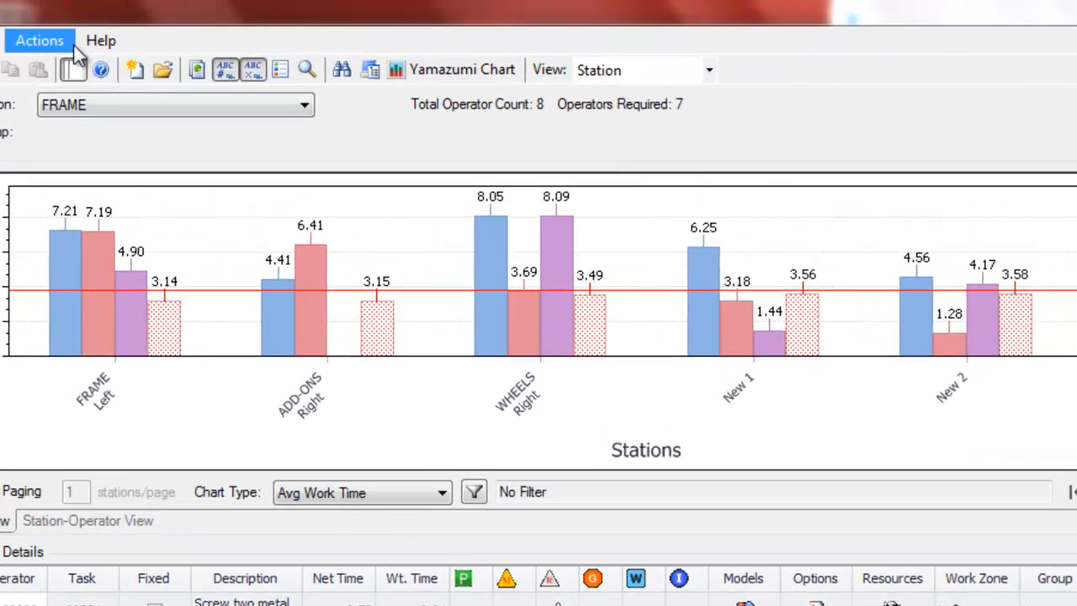
# Set the default balance to Minimize Cycle Time with 5 stations
pyautogui.click(43, 35)
pyautogui.click(41, 64)
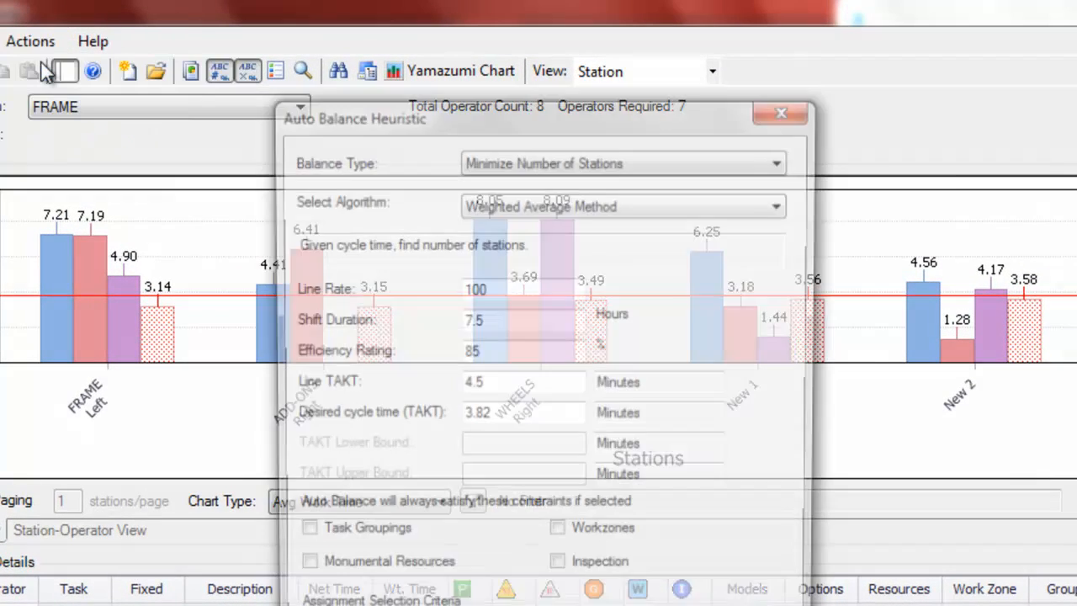
pyautogui.click(559, 161)
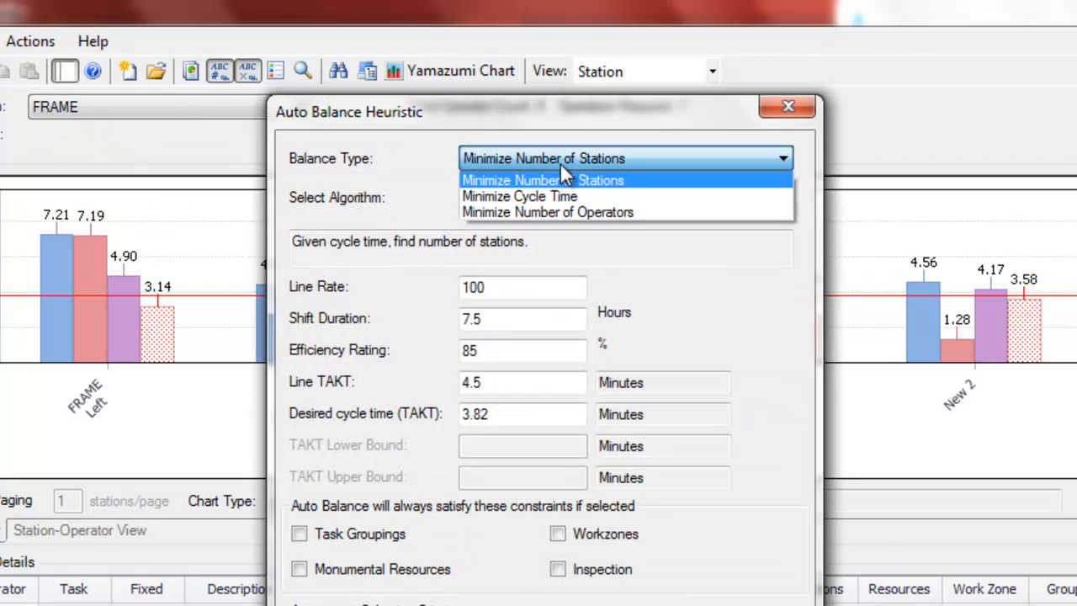
pyautogui.click(558, 194)
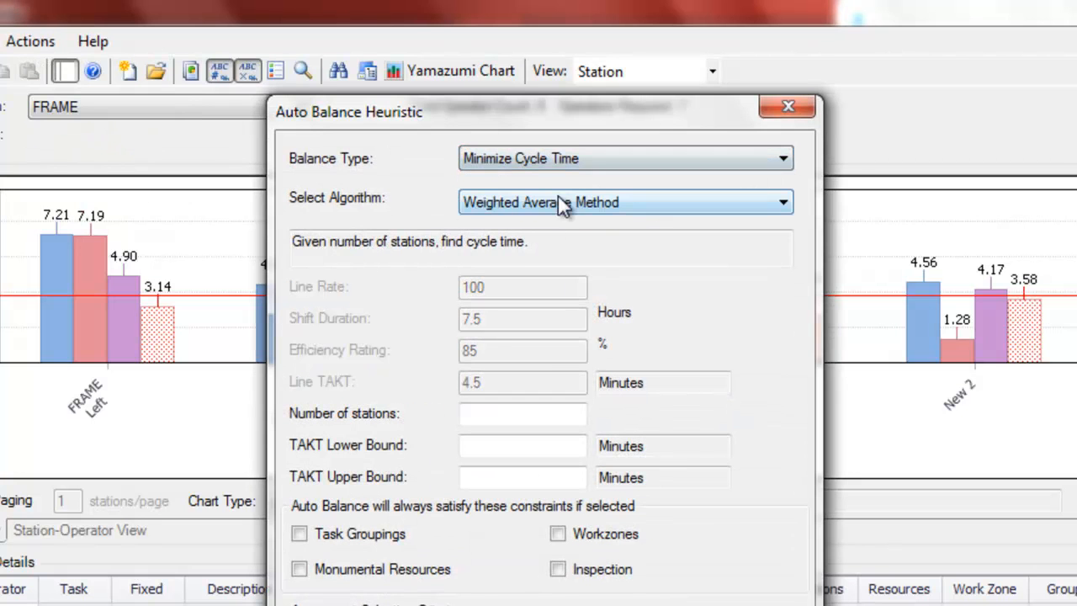
pyautogui.click(489, 418)
pyautogui.write('5')
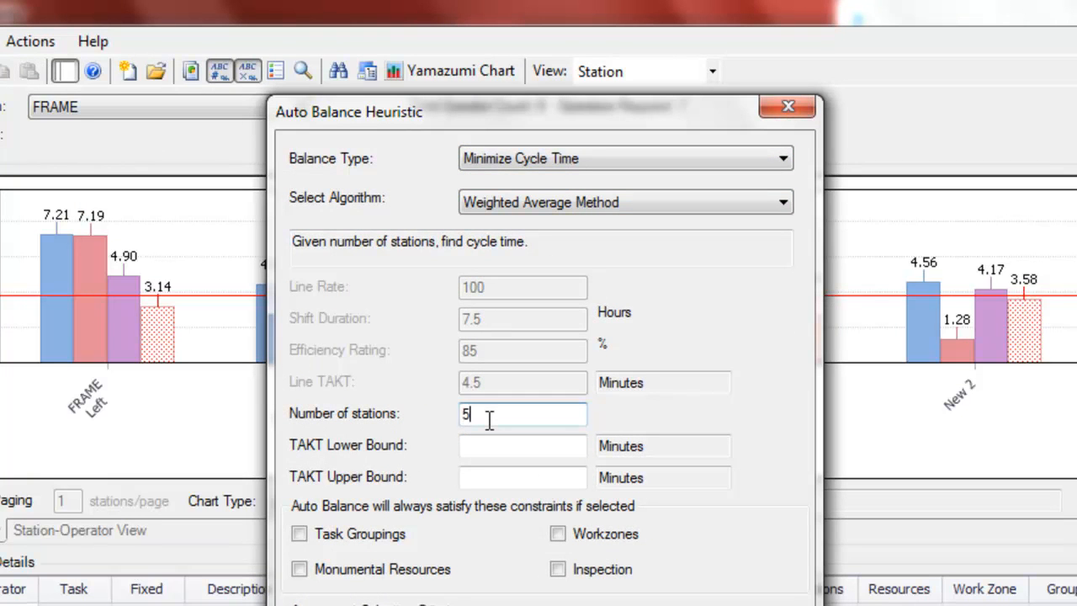
# Set the TAKT bounds to 2 and 10 minutes and run the balance, clearing the unlocked task assignments
pyautogui.click(486, 447)
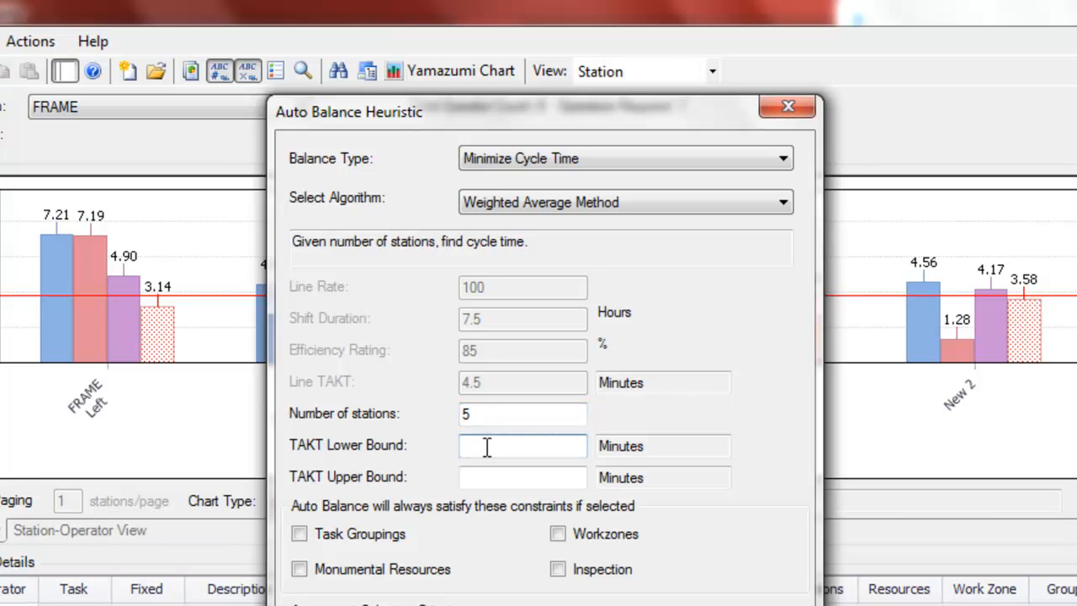
pyautogui.write('2')
pyautogui.click(497, 478)
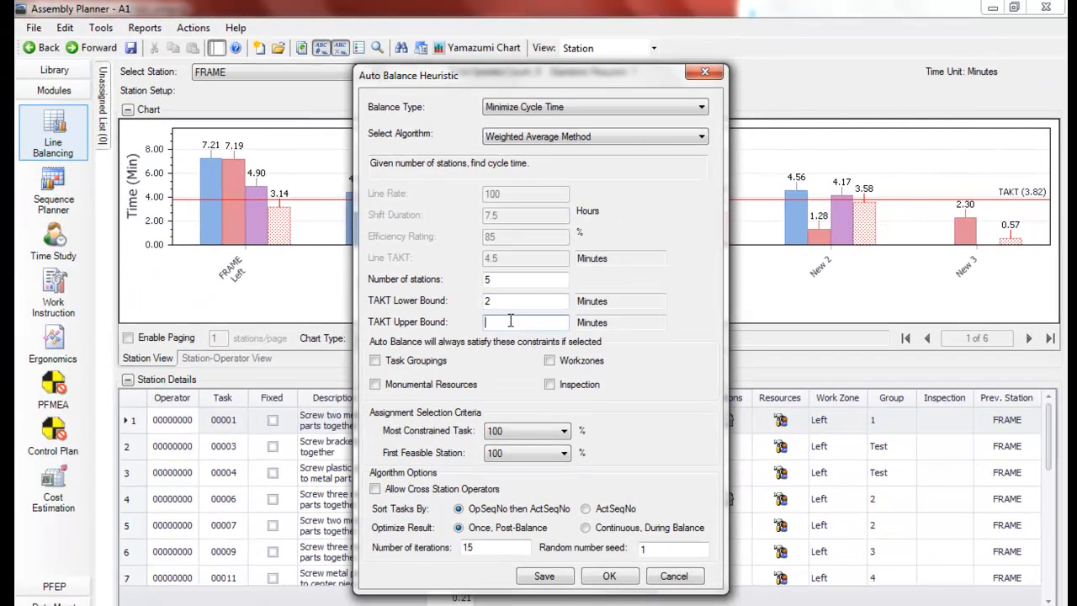
pyautogui.write('10')
pyautogui.click(609, 576)
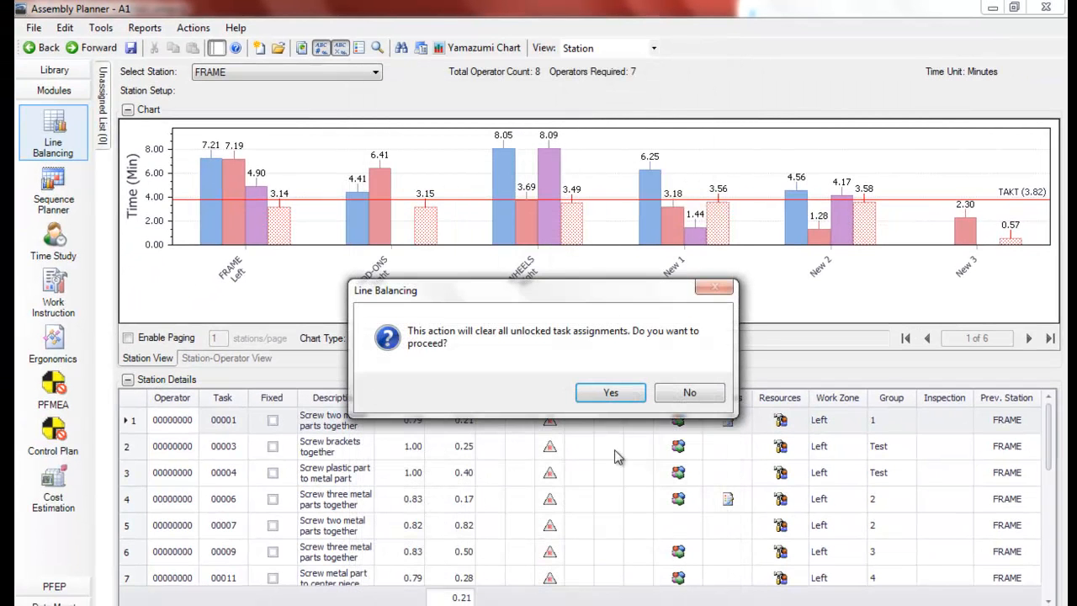
pyautogui.click(616, 396)
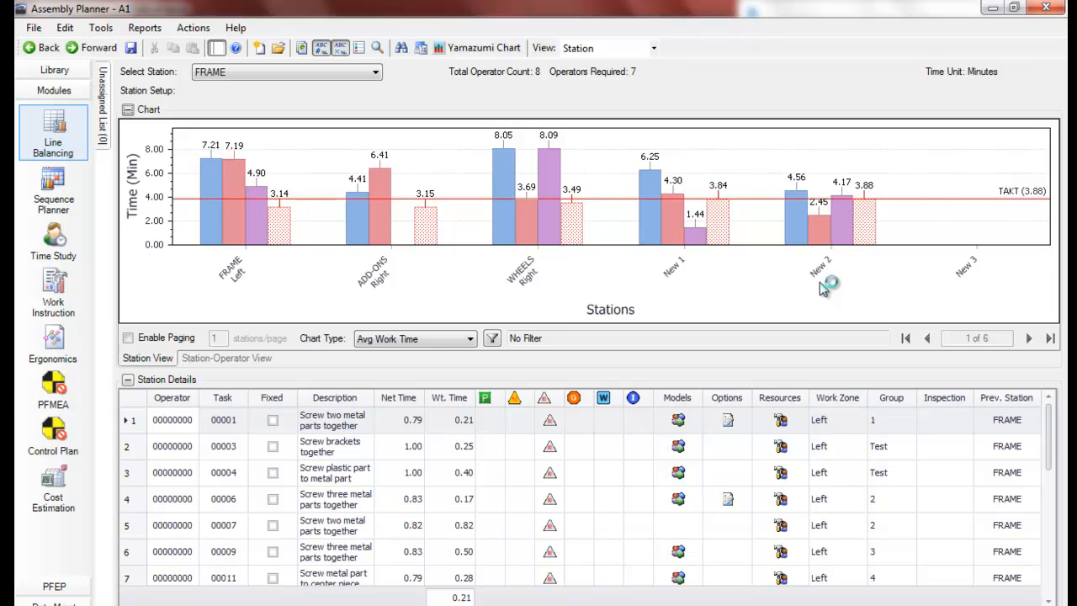
# Rebalance the line with the Task Groupings, Monumental Resources, Workzones and Inspection constraints enforced, clearing the unlocked task assignments
pyautogui.click(196, 30)
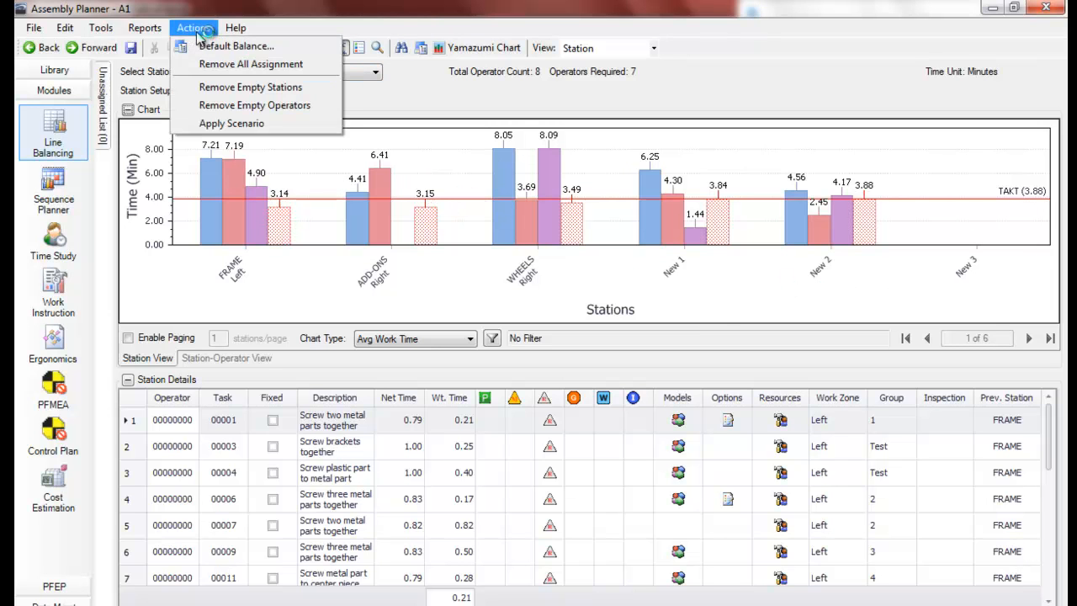
pyautogui.click(214, 46)
pyautogui.click(375, 362)
pyautogui.click(375, 385)
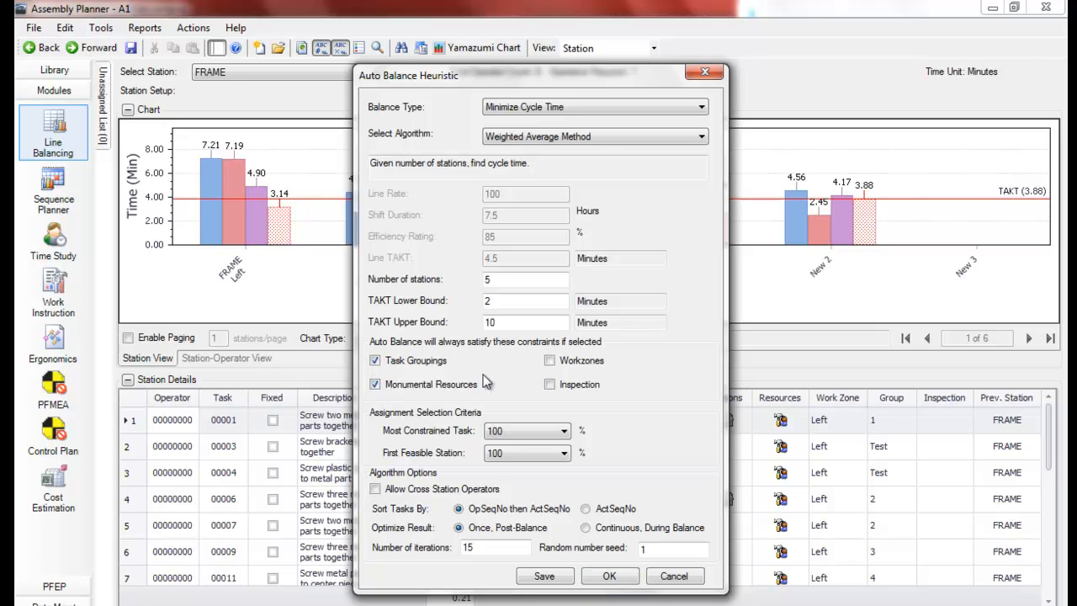
pyautogui.click(550, 360)
pyautogui.click(551, 385)
pyautogui.click(609, 577)
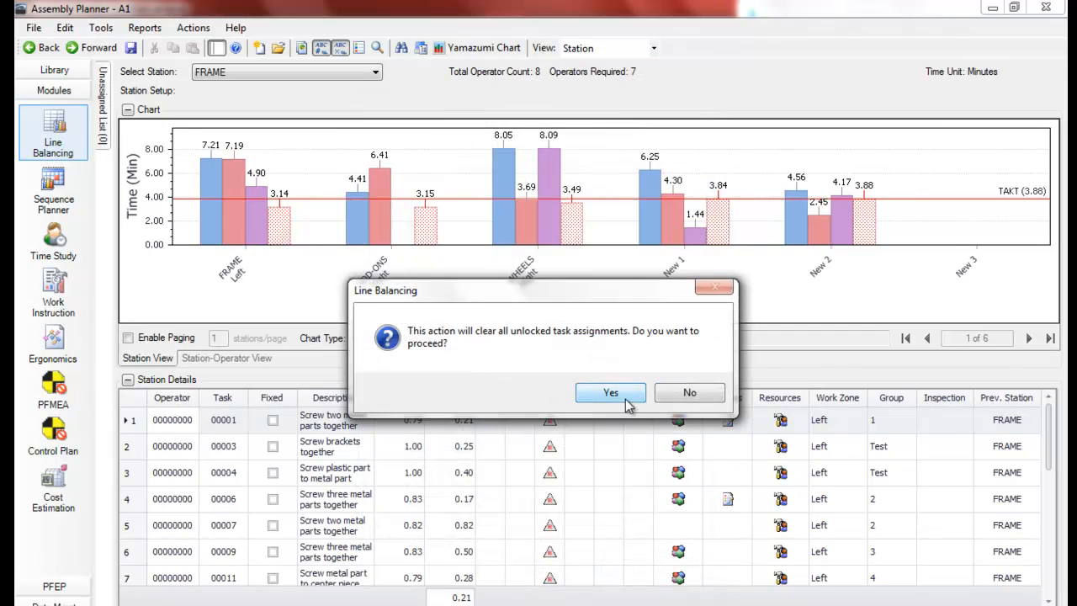
pyautogui.click(627, 406)
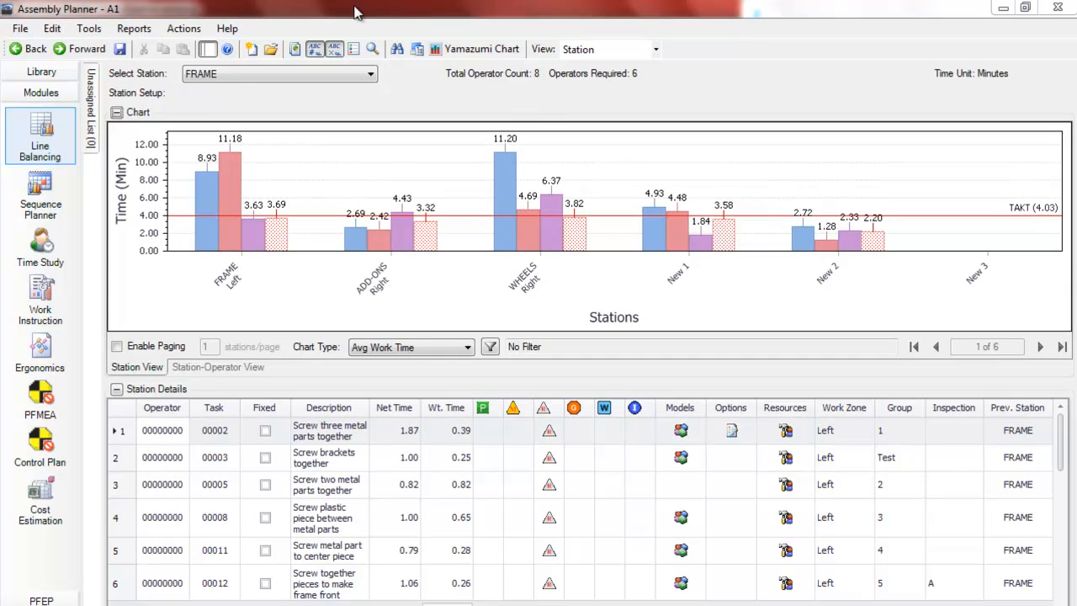
# Open the Default Balance settings again and the percentage choices for the Most Constrained Task criterion
pyautogui.click(183, 28)
pyautogui.click(211, 42)
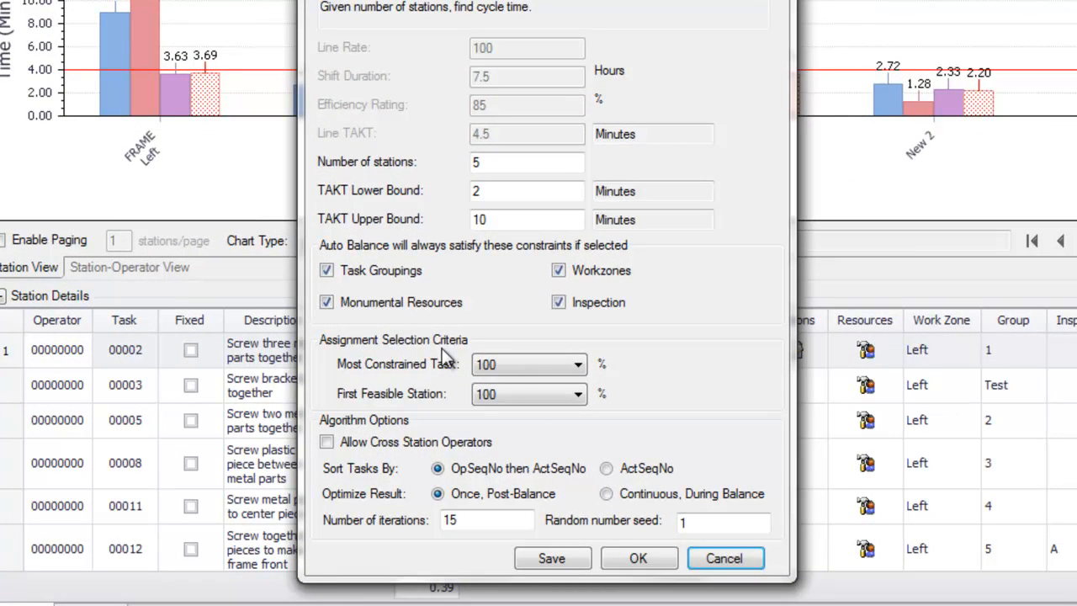
pyautogui.click(480, 365)
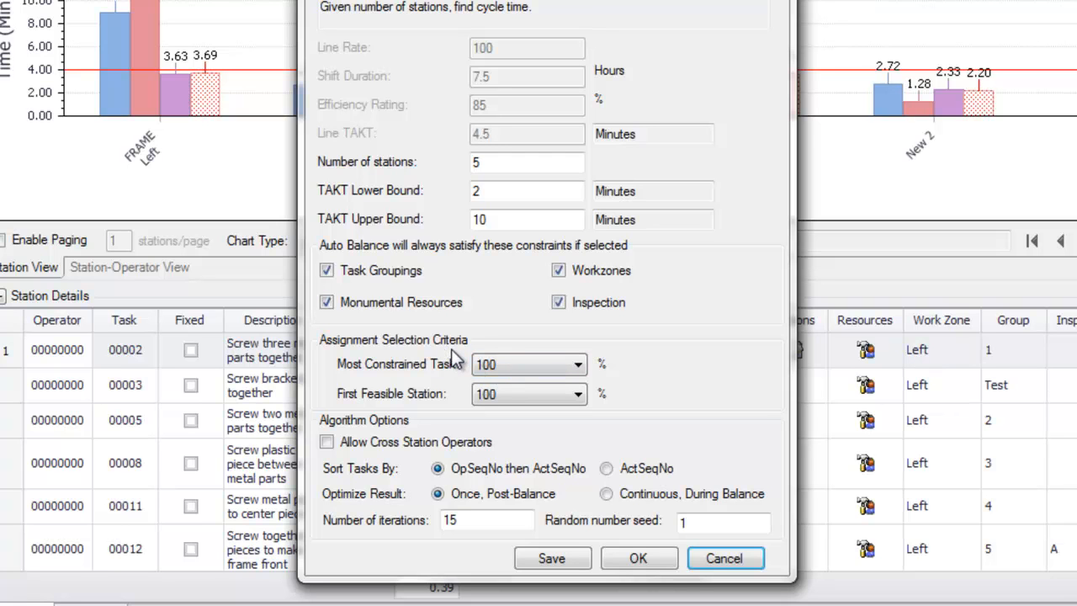